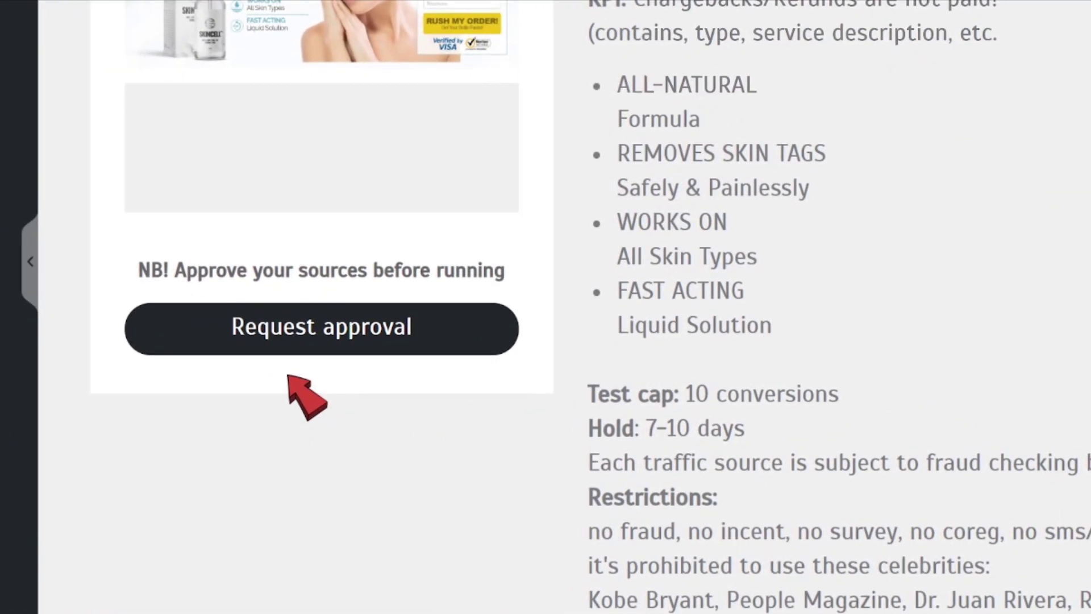
- Open the traffic-source approval request form for the offer
click(432, 344)
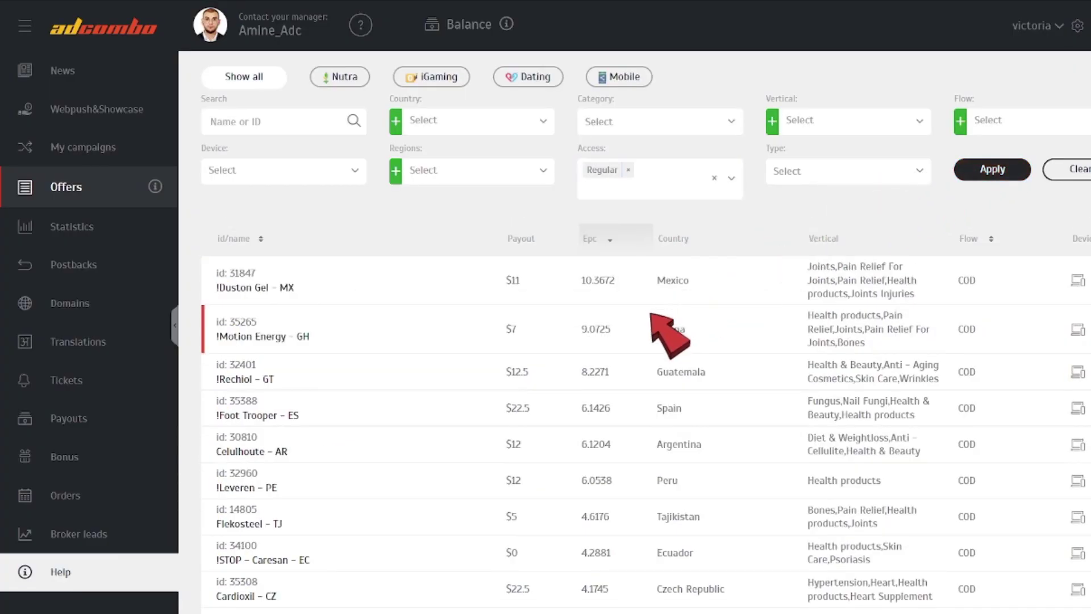
- Open the !Foot Trooper - ES offer details and briefly view its top creative pairs
scroll(652, 314, down, 2)
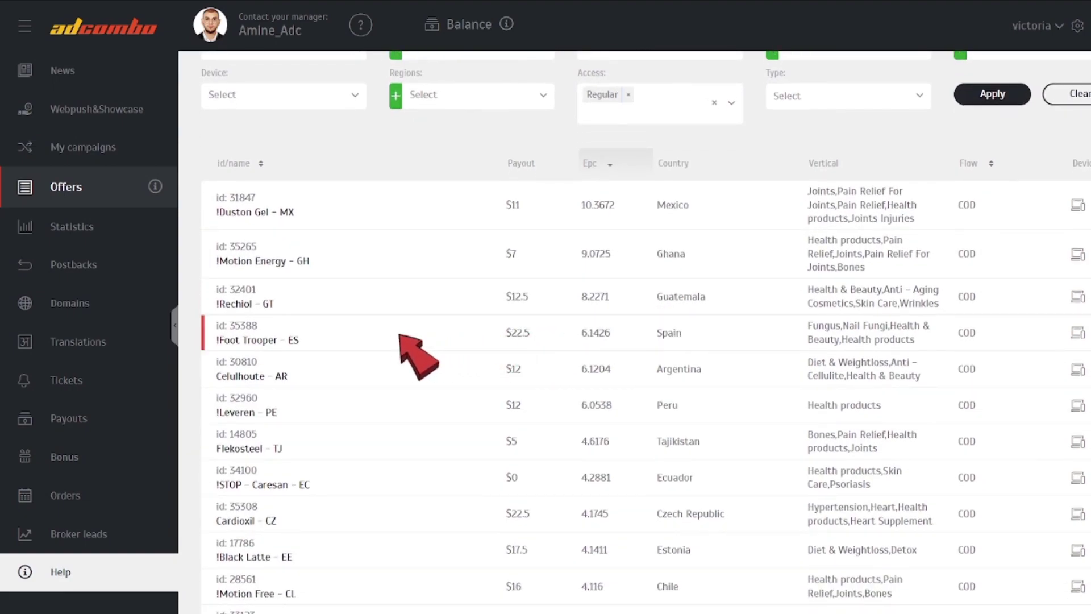
click(390, 334)
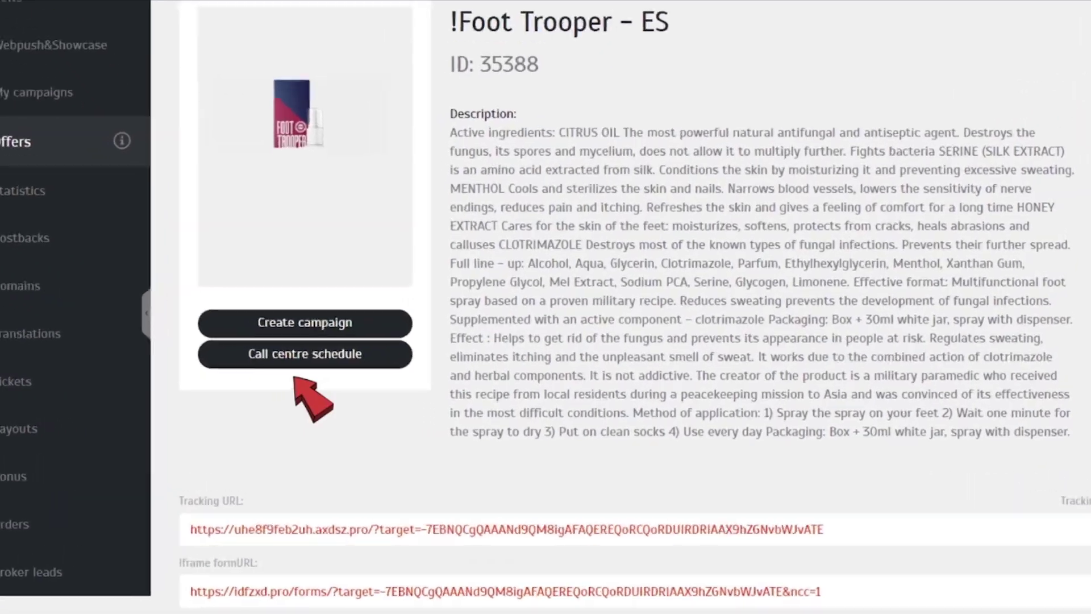
scroll(694, 524, down, 10)
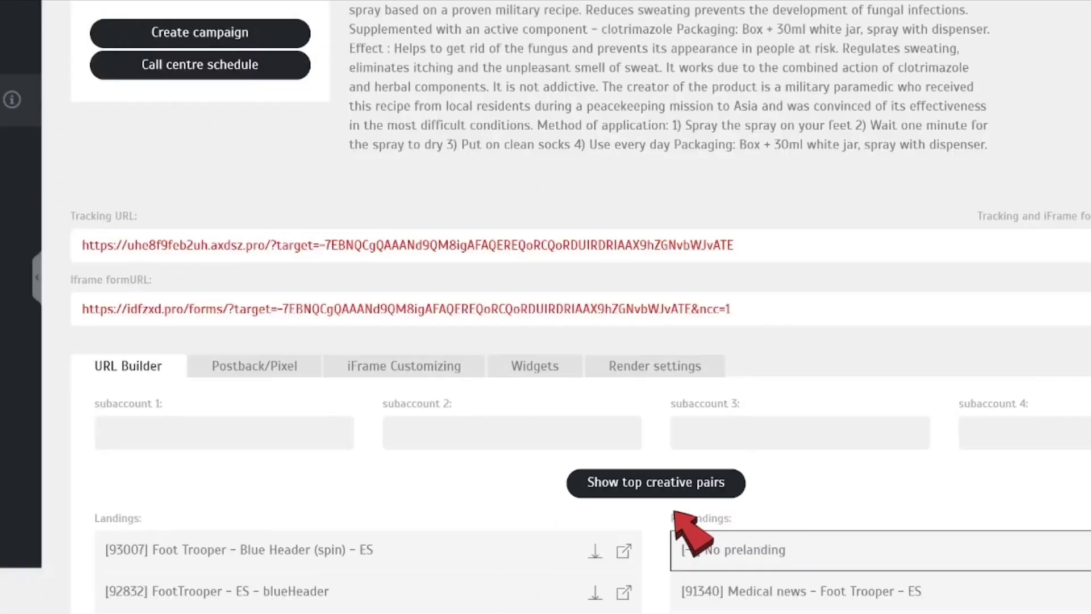
click(676, 454)
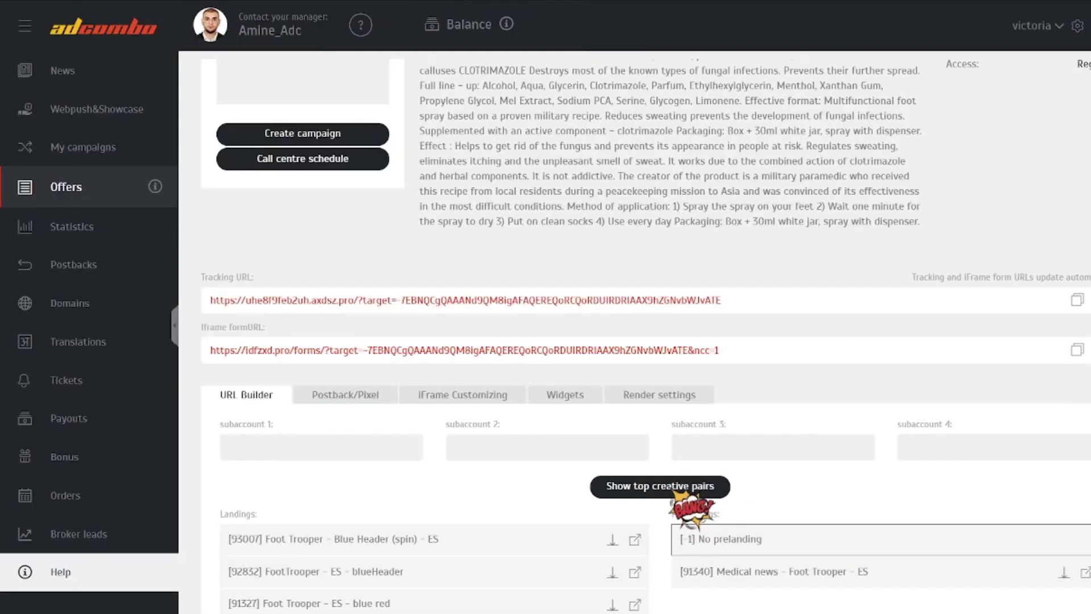
key(Escape)
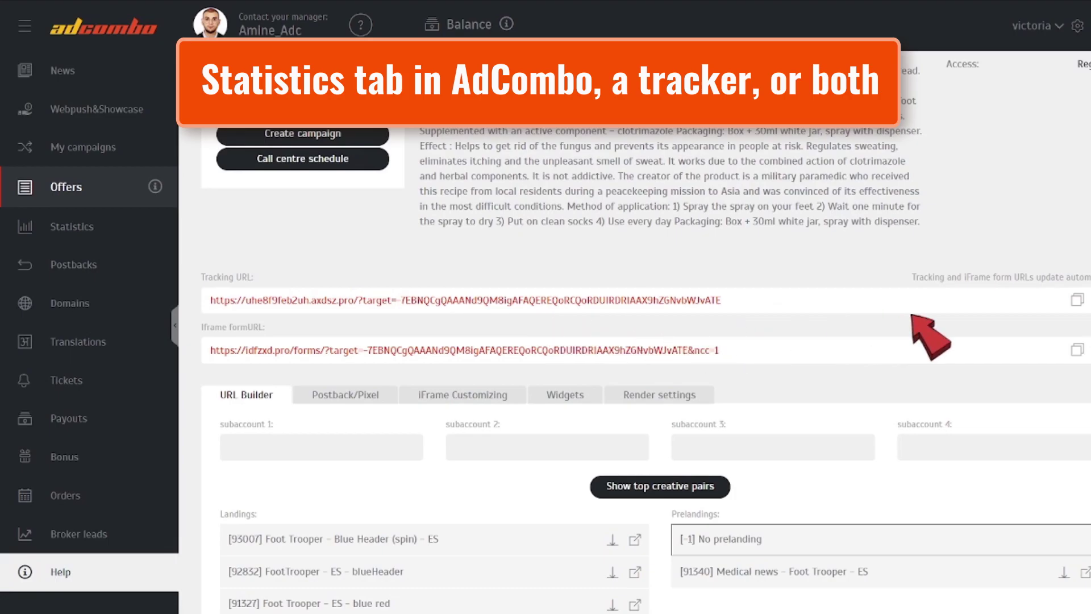
click(1078, 301)
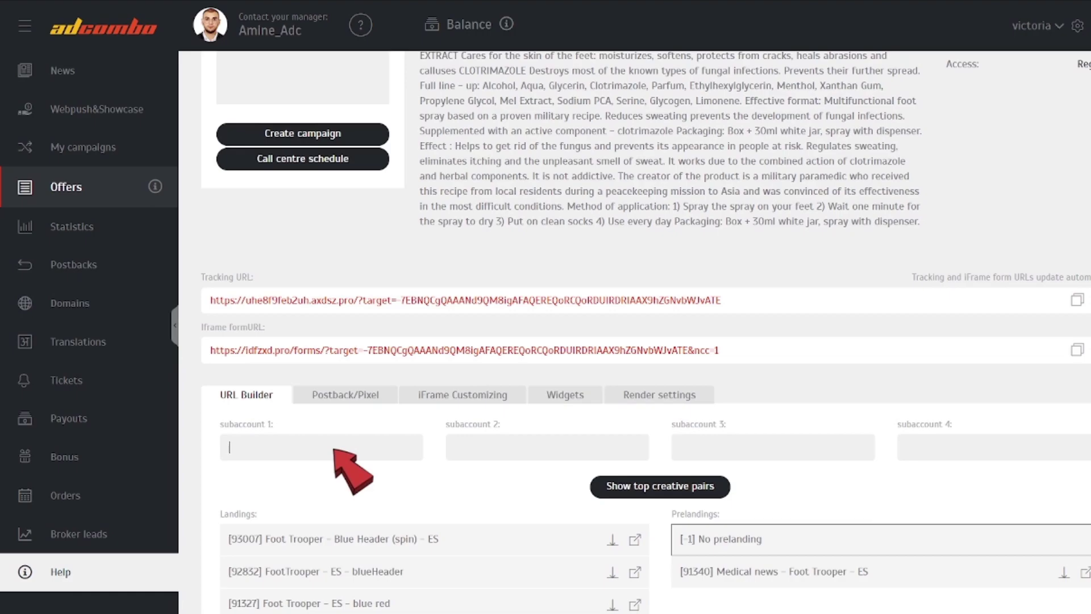
- Paste {siteId} into subaccount 1 and {adId} into subaccount 2 in the URL Builder
key(ctrl+v)
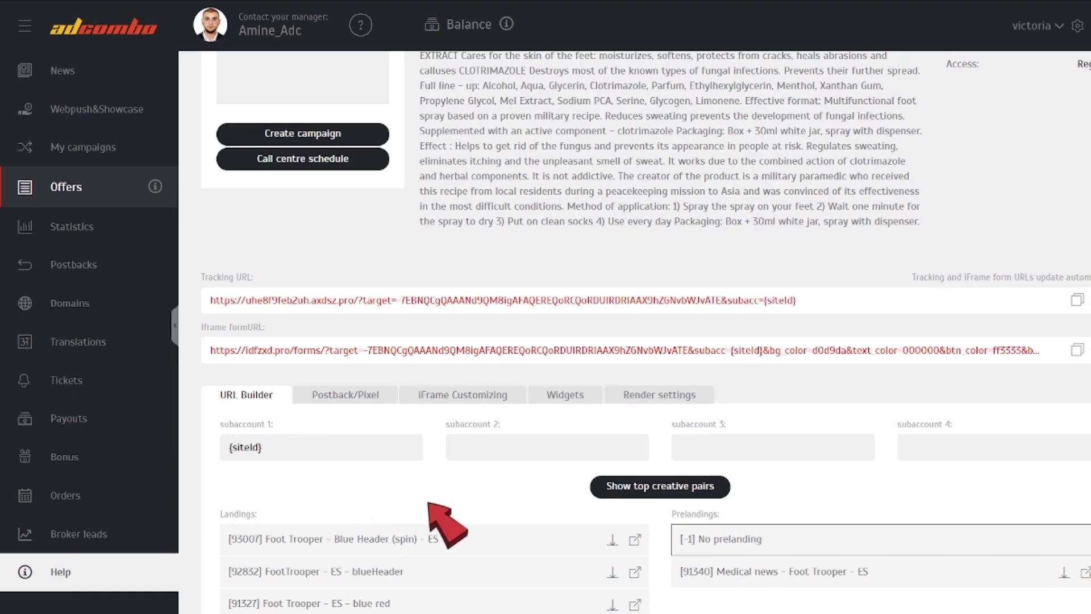
click(515, 449)
key(ctrl+v)
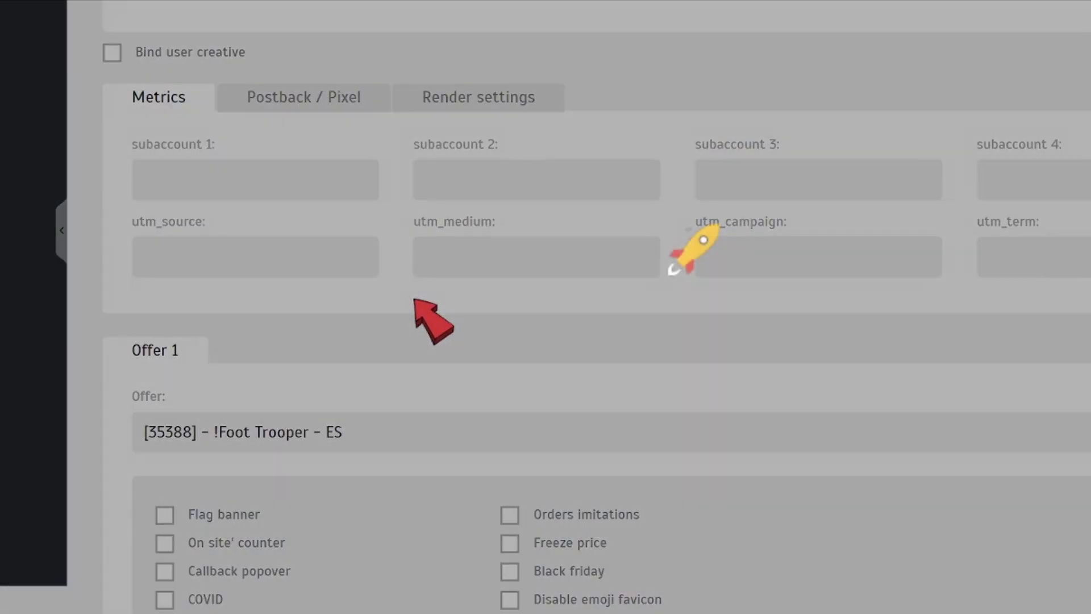
- Scroll through the new campaign's Metrics and Offer 1 sections
scroll(409, 377, down, 1)
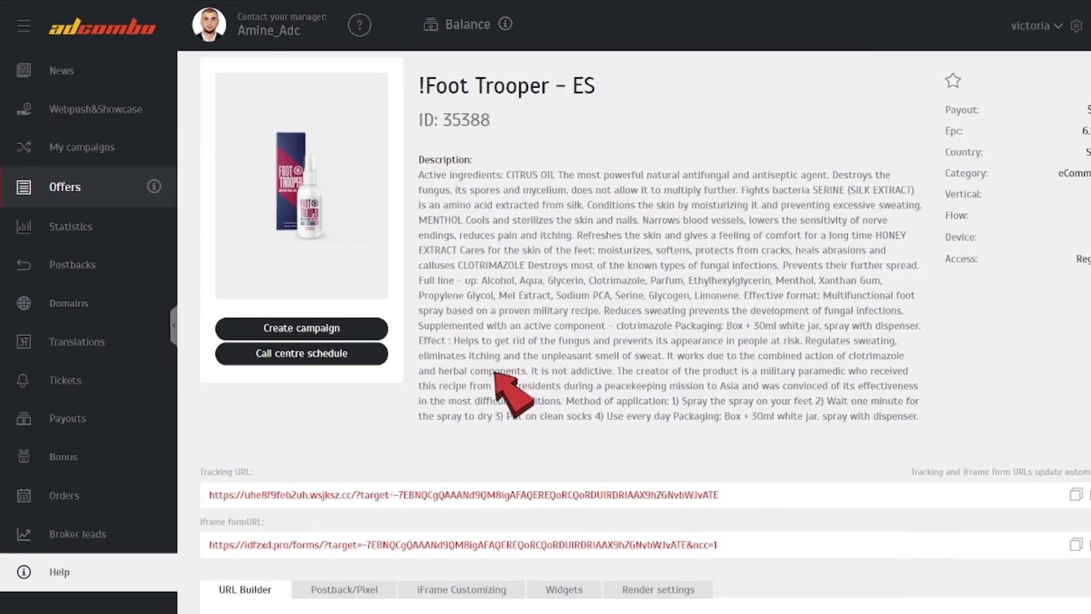
- Narrow the iframe order form width in iFrame Customizing, then bring up the widget options
scroll(645, 330, down, 4)
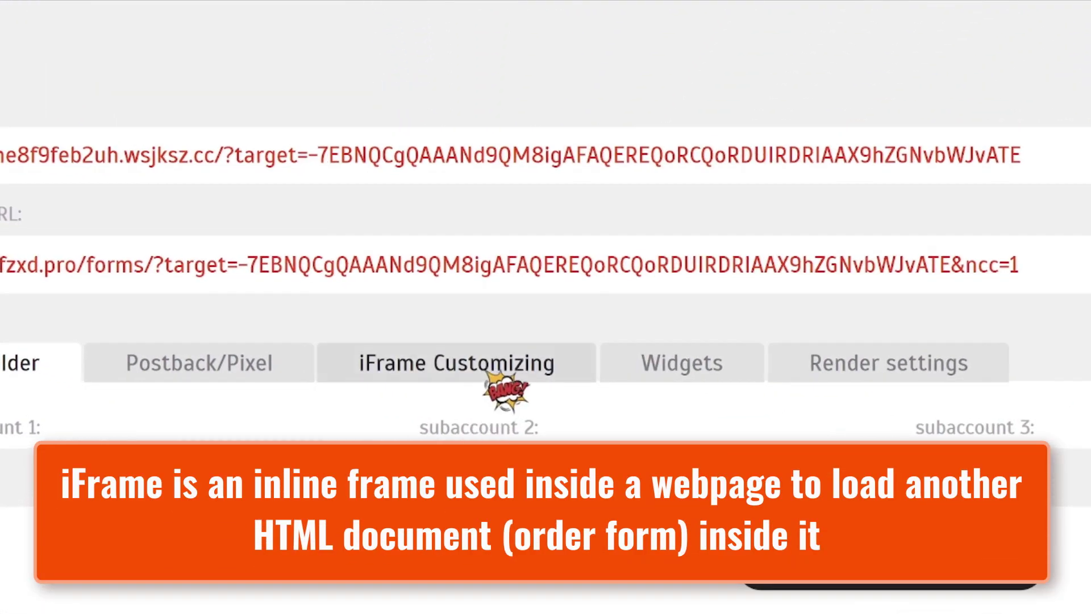
click(500, 366)
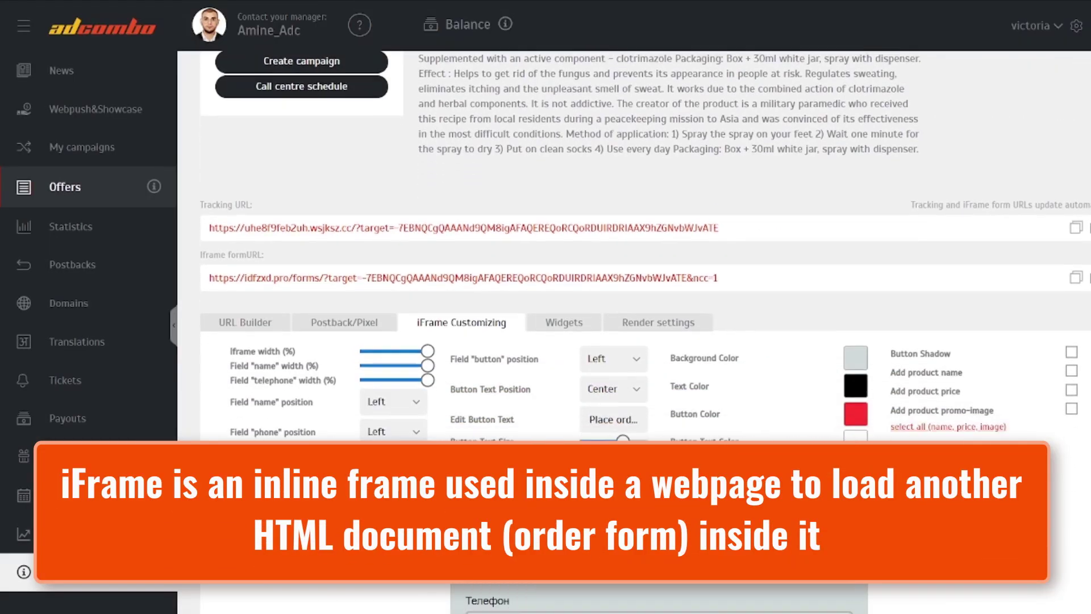
scroll(645, 329, down, 2)
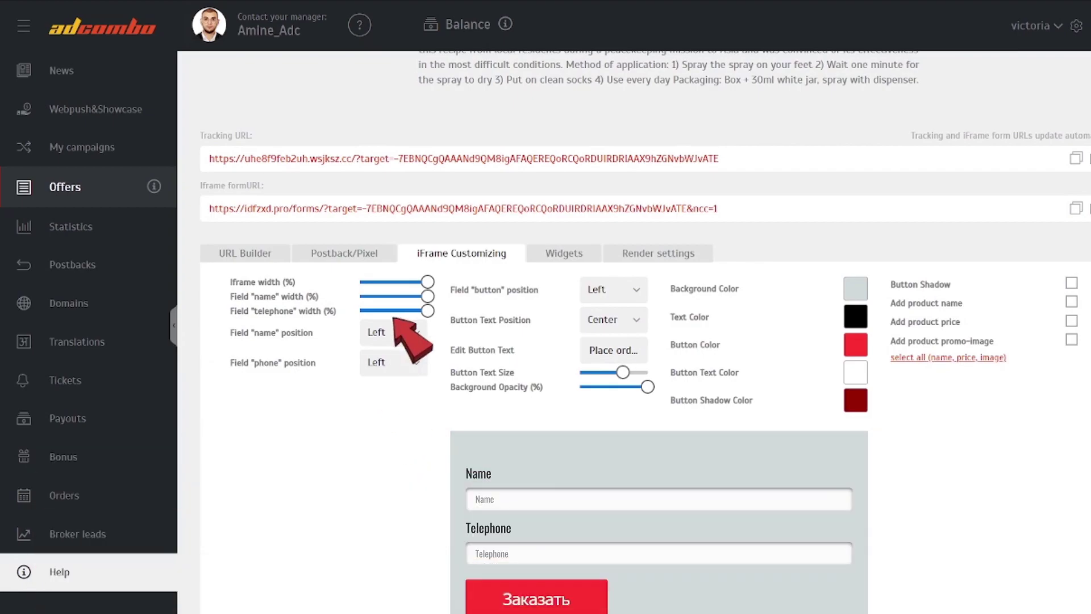
drag(429, 280, 388, 300)
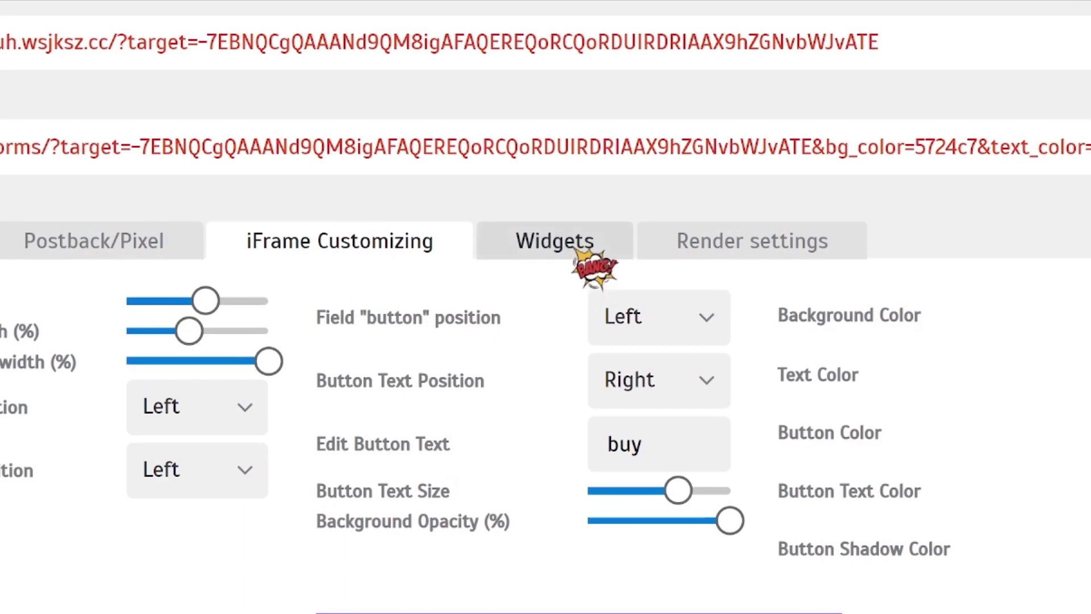
click(576, 251)
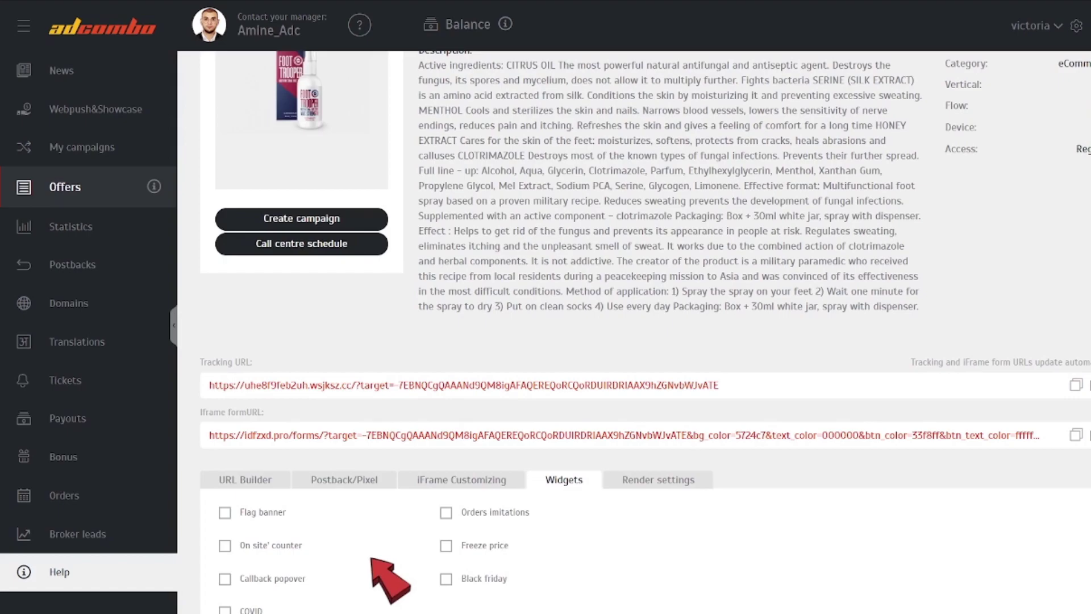
- Enable On-site counter and Freeze price widgets, plus Disable emoji favicon, Browser Back, and Disable smartlink monetization
click(226, 547)
click(446, 546)
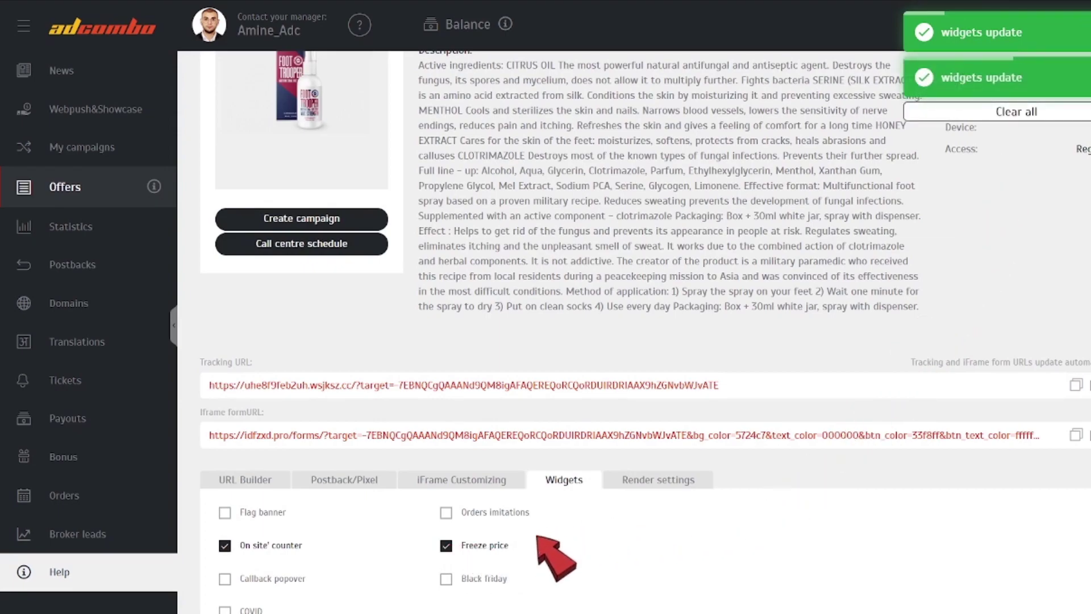
click(696, 485)
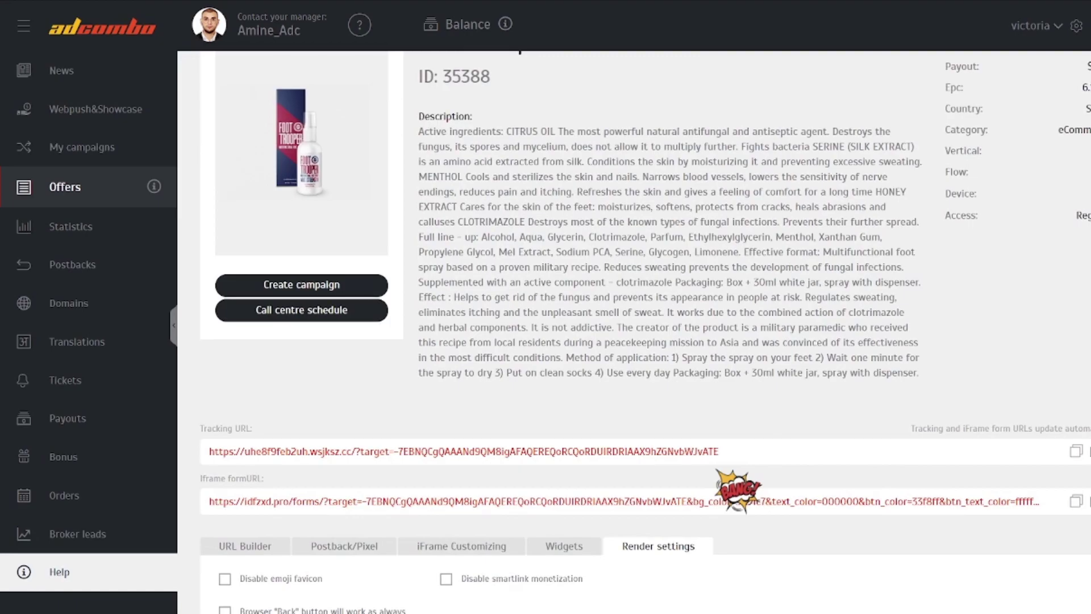
click(225, 579)
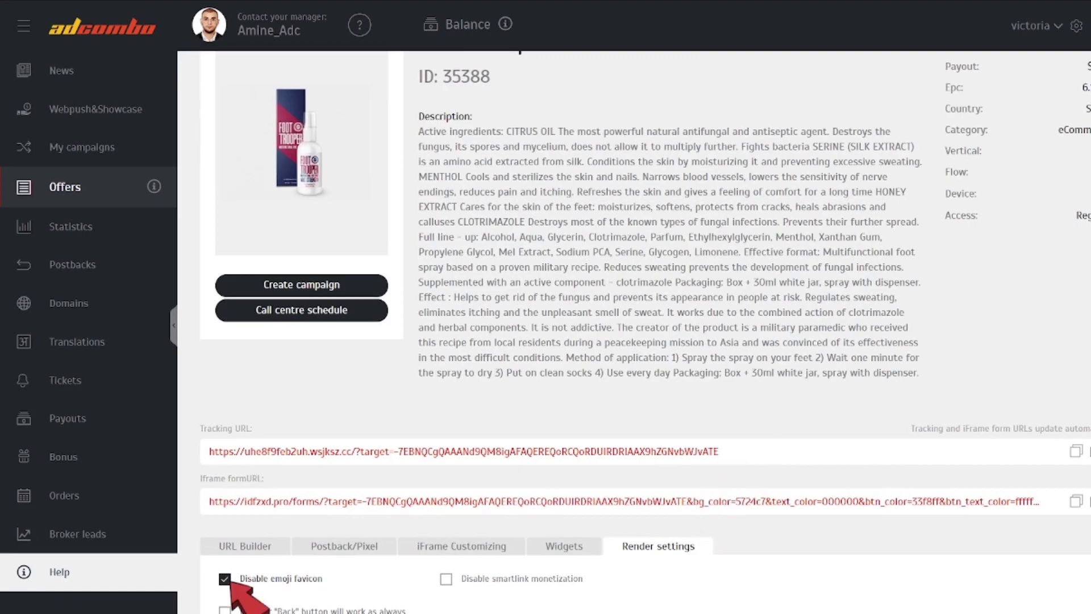
click(224, 610)
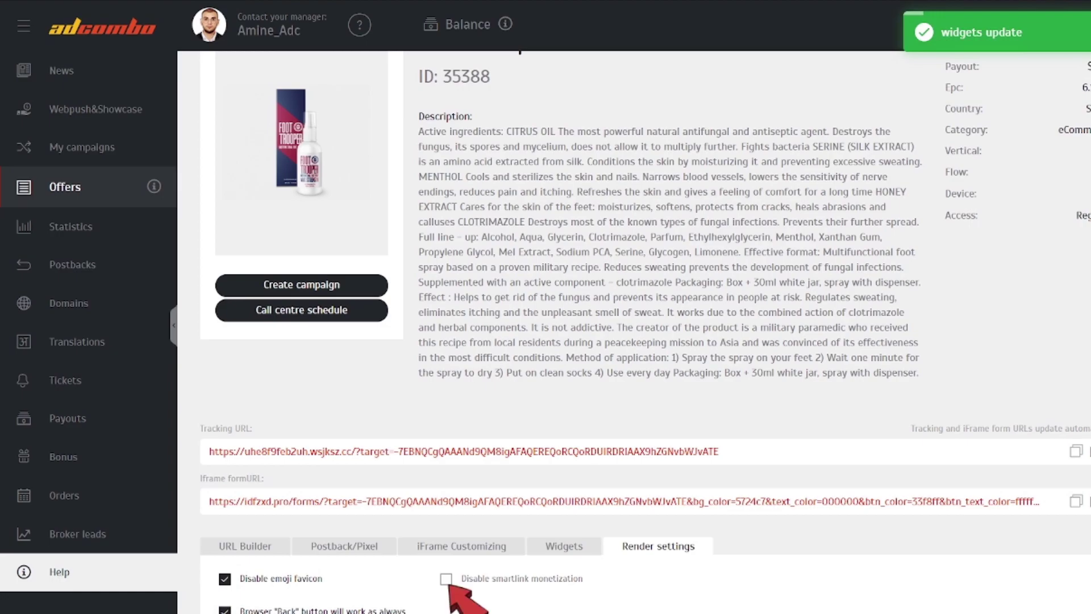
click(446, 578)
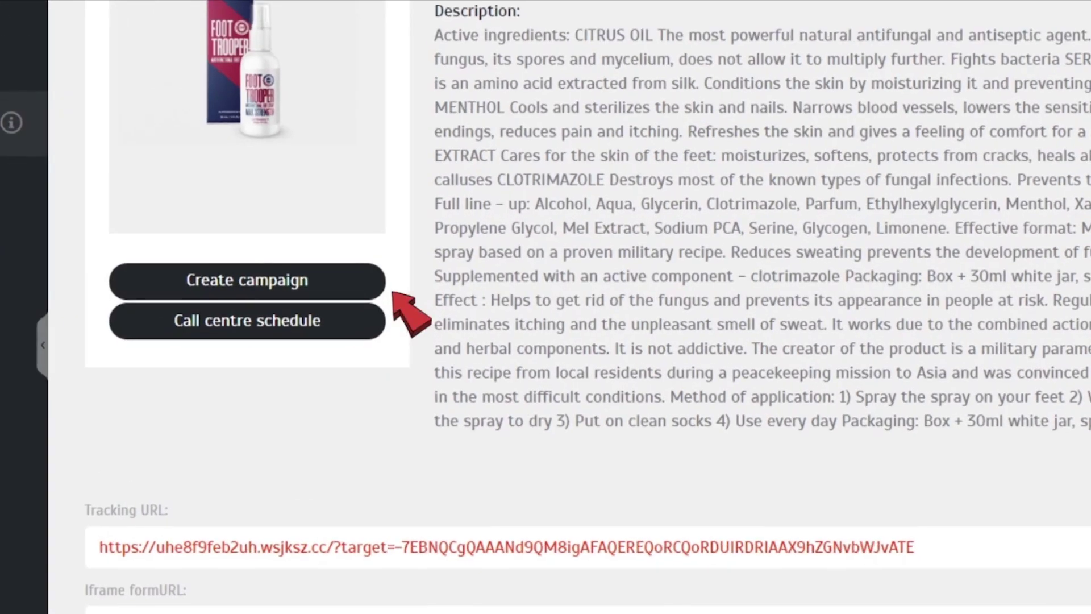
- Start a new campaign for the Foot Trooper offer and tick Bind user creative
click(378, 285)
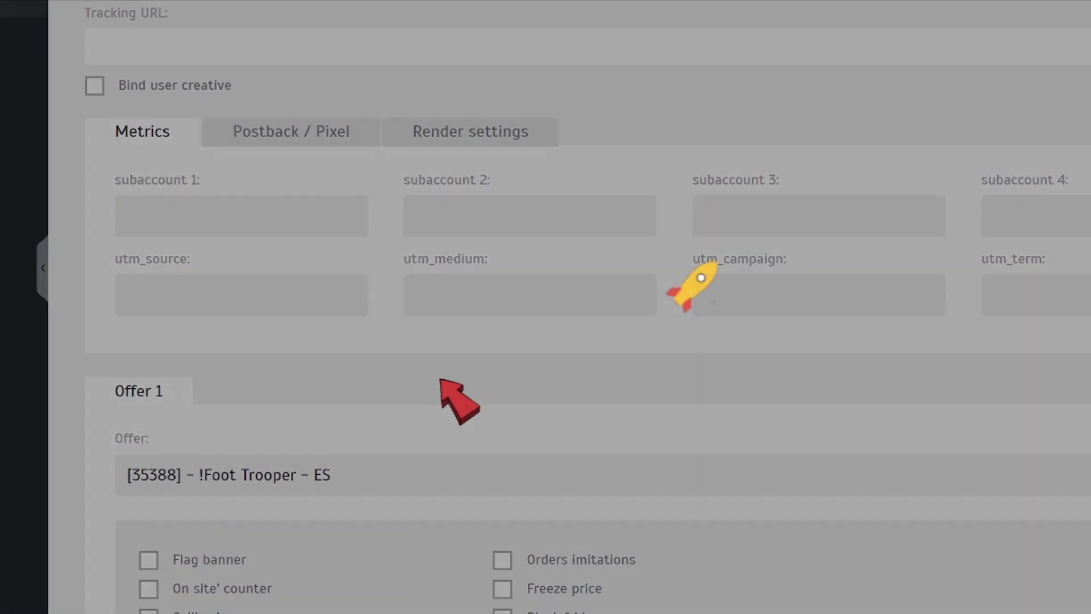
scroll(438, 370, down, 2)
scroll(409, 341, up, 2)
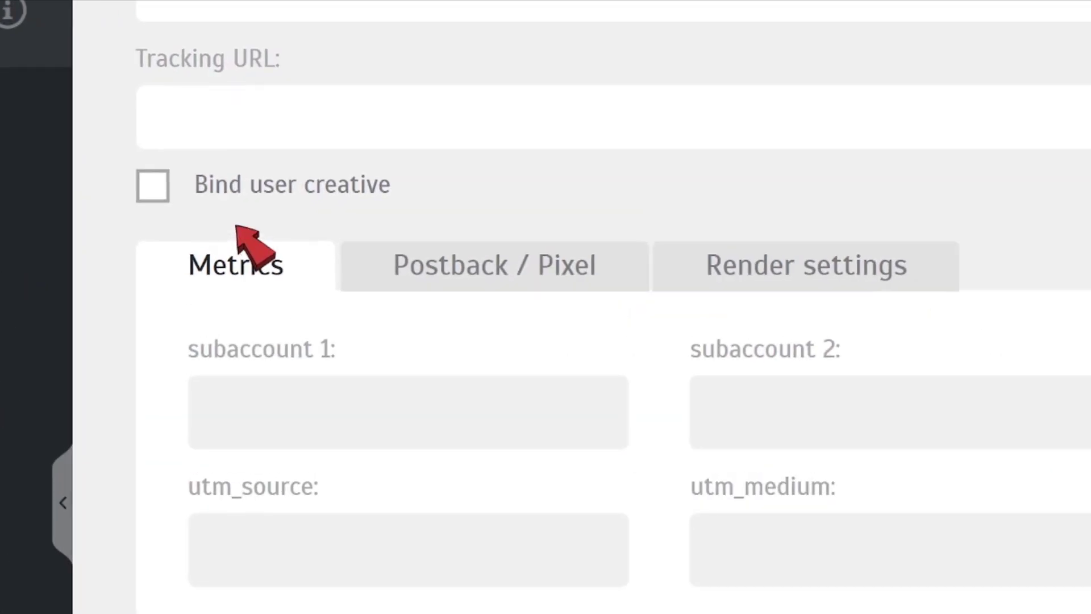
click(177, 199)
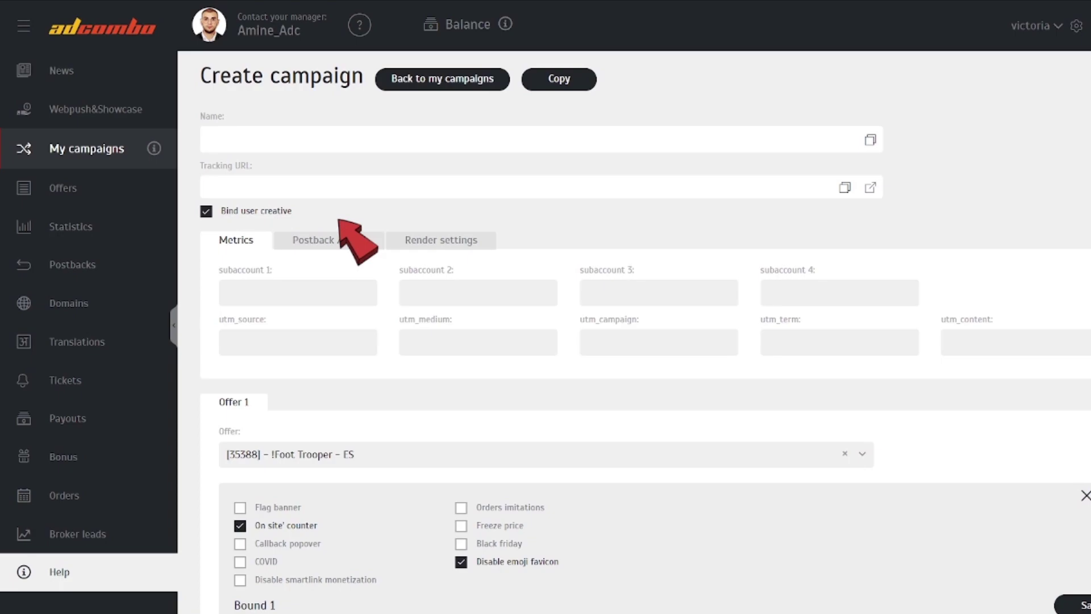
scroll(645, 333, down, 4)
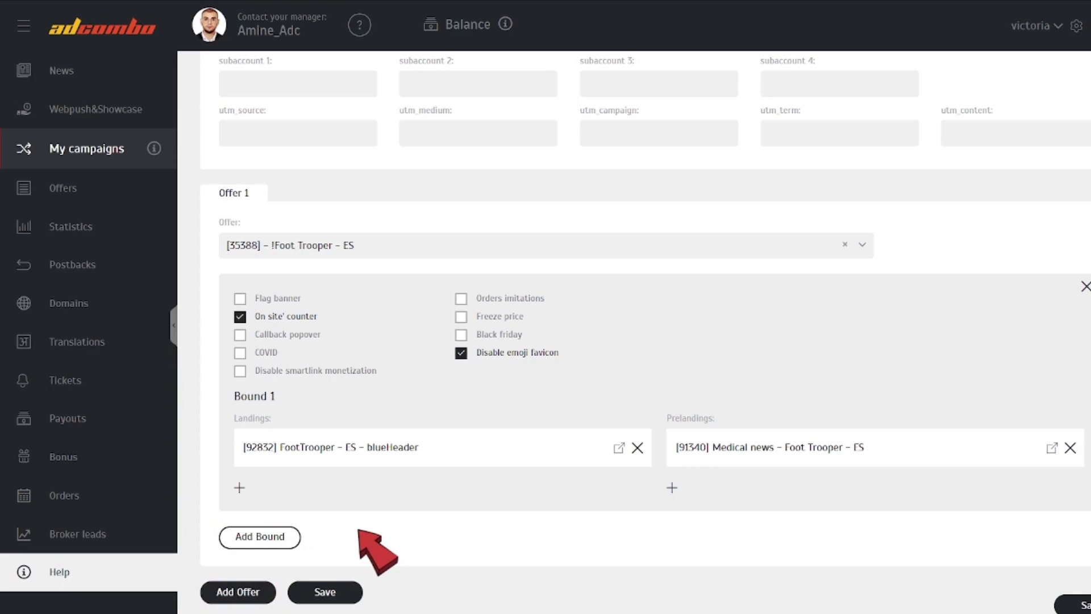
- Add Bound 2 to Offer 1 and give it a landing page
click(272, 541)
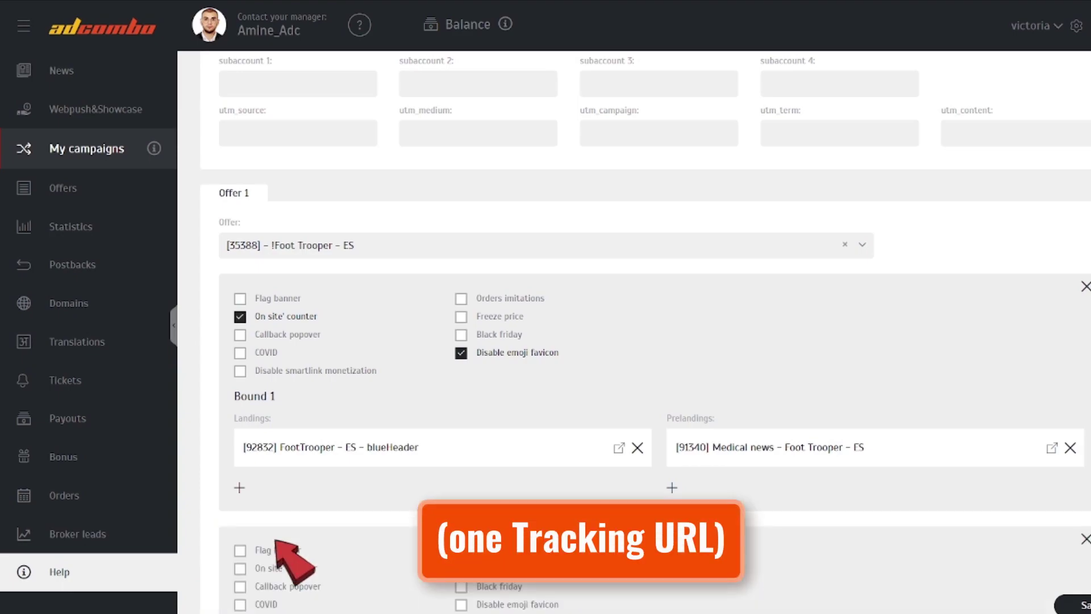
scroll(329, 520, down, 4)
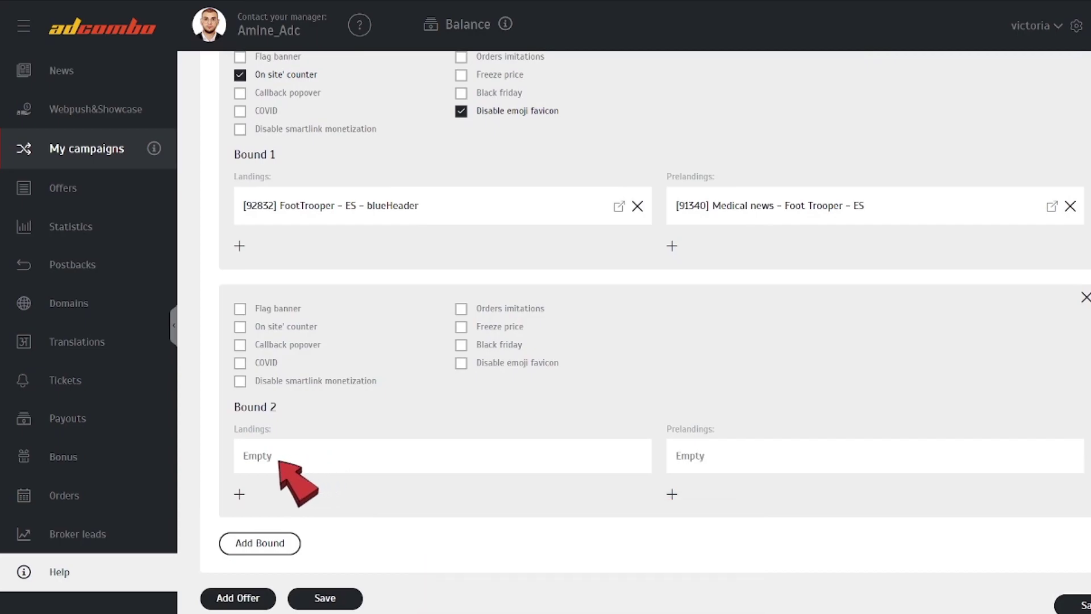
click(240, 494)
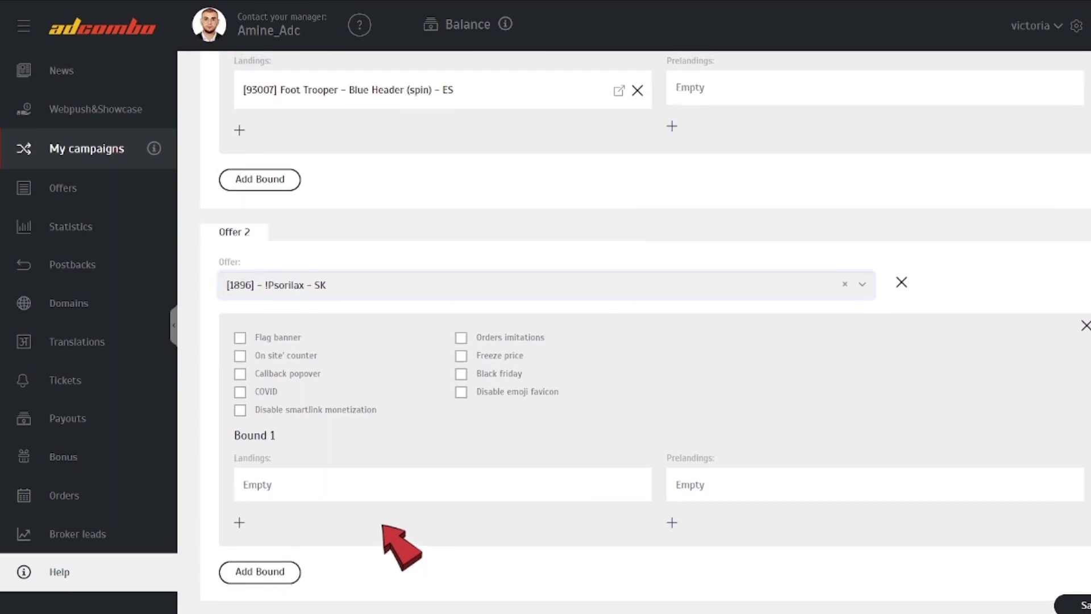
scroll(384, 526, up, 4)
scroll(383, 526, up, 2)
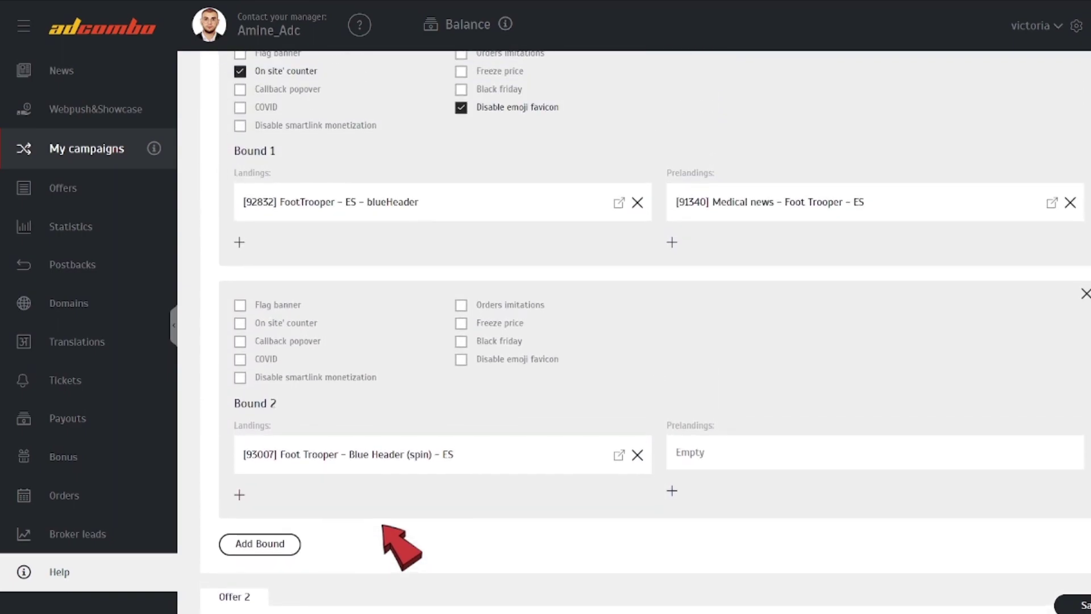
scroll(383, 526, down, 3)
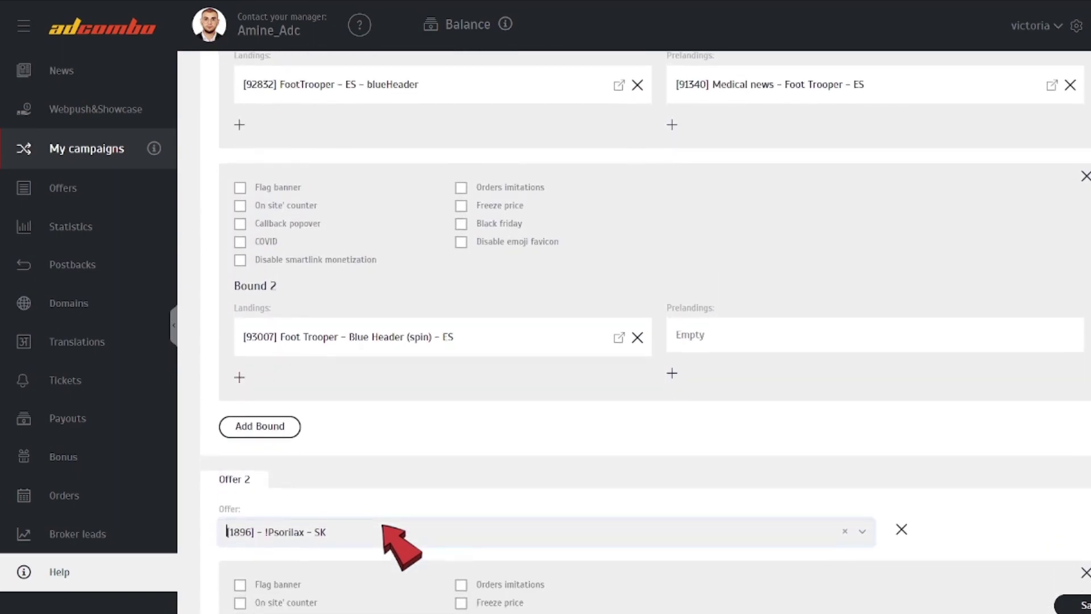
scroll(384, 526, down, 3)
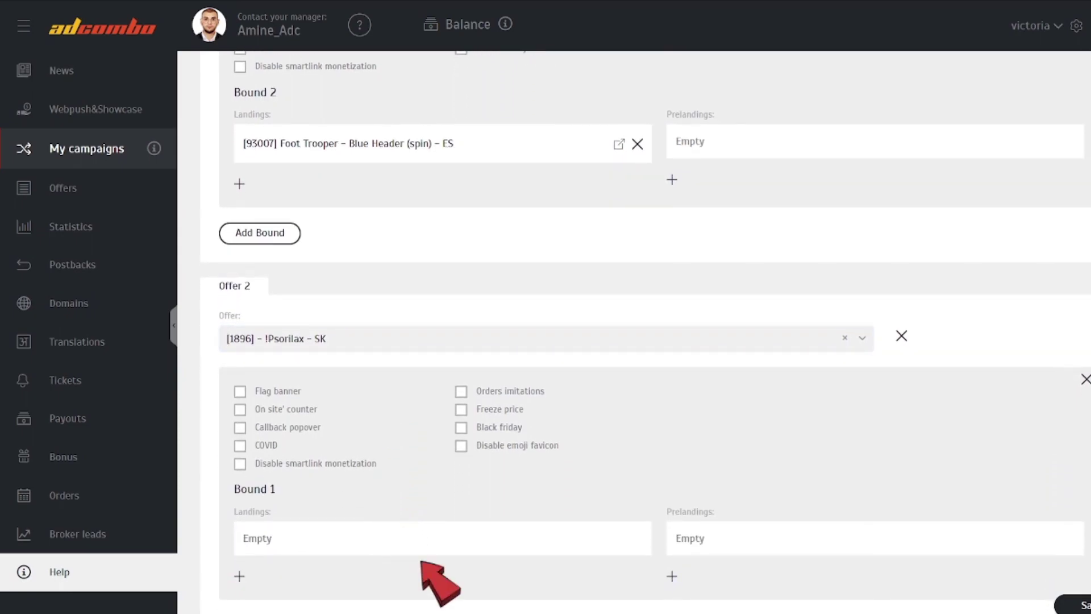
scroll(438, 580, down, 1)
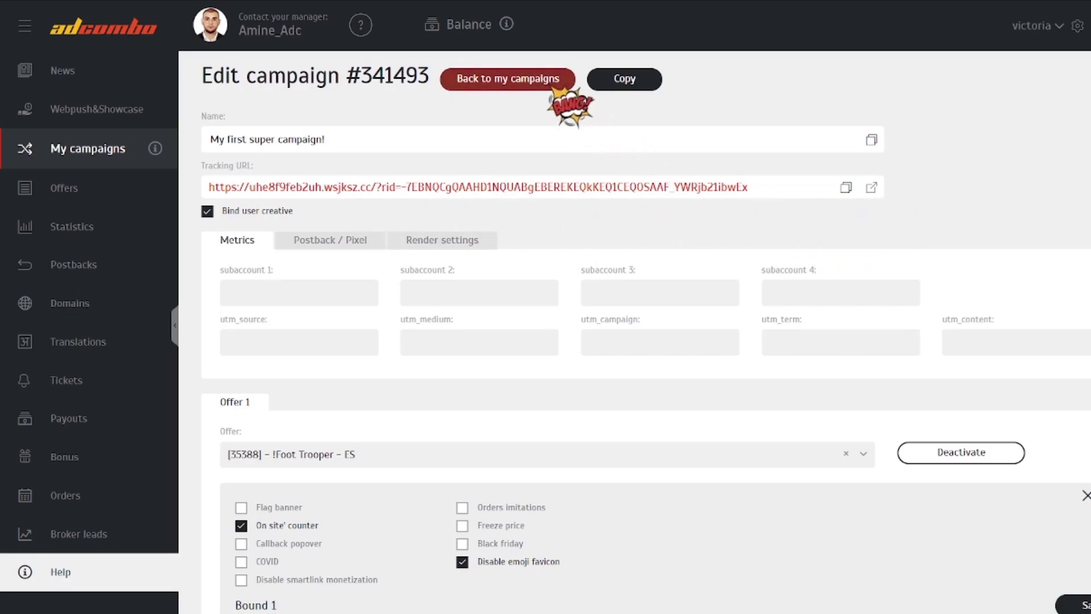
- Go back to the My campaigns list to see campaign #341493
click(508, 78)
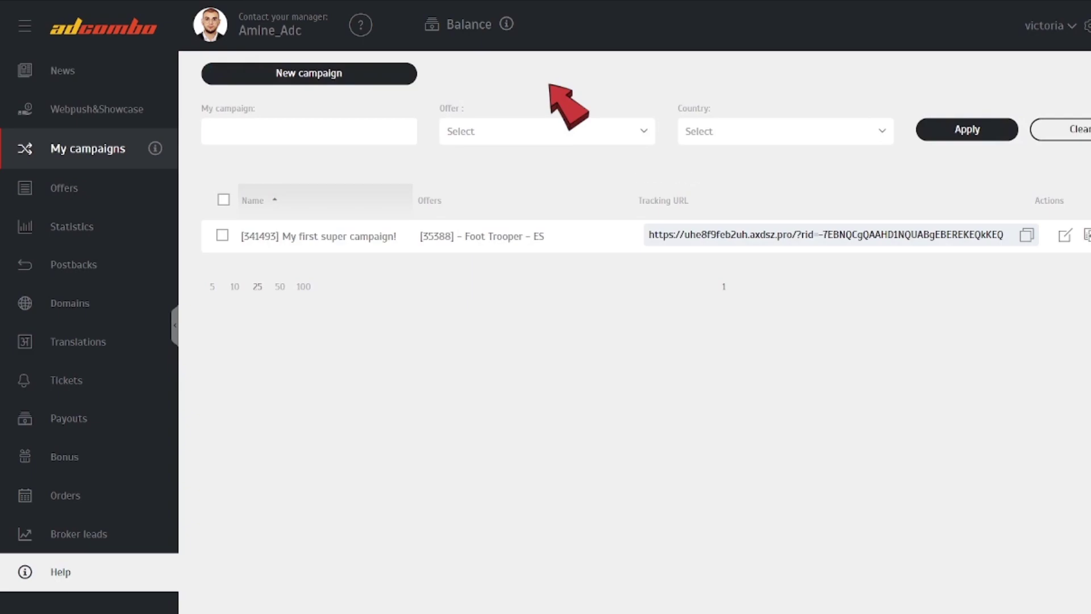